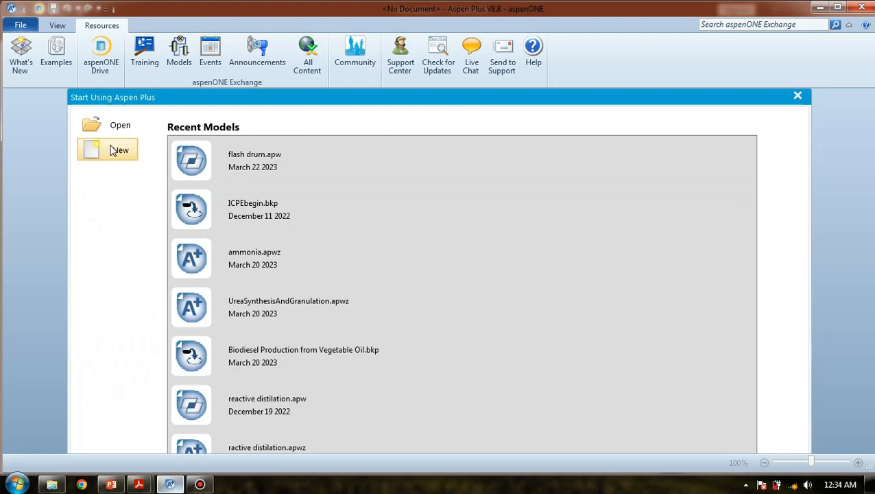
Step: Create a new simulation from the Blank Simulation template
click(114, 150)
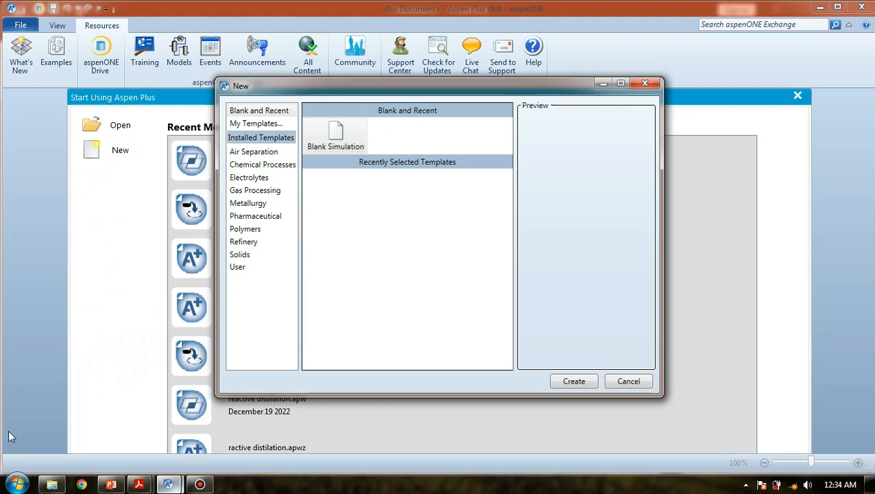
click(320, 134)
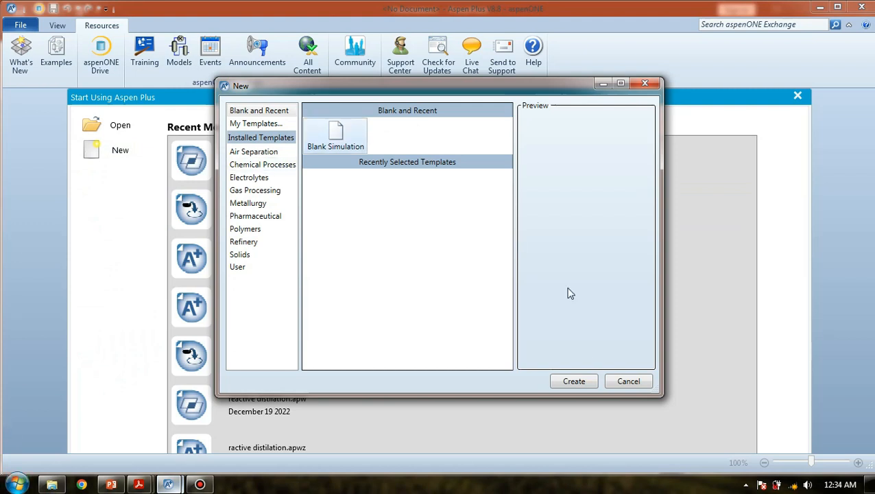
click(586, 382)
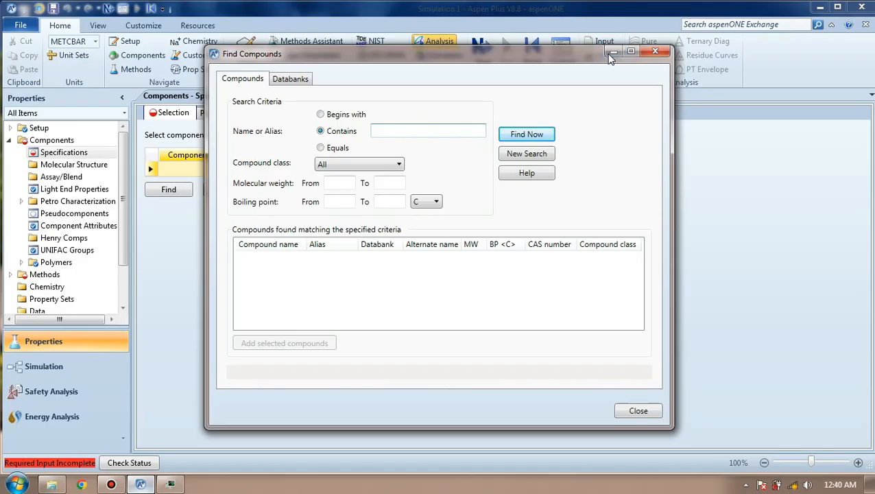
key(Escape)
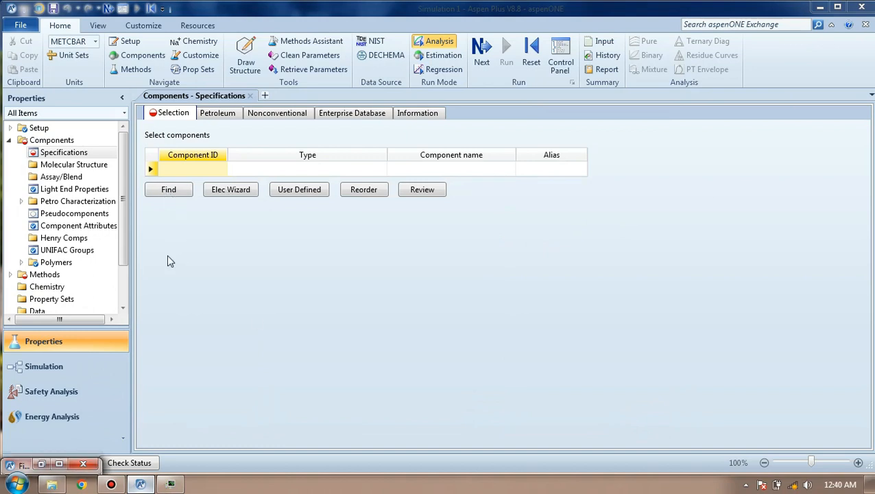
click(59, 464)
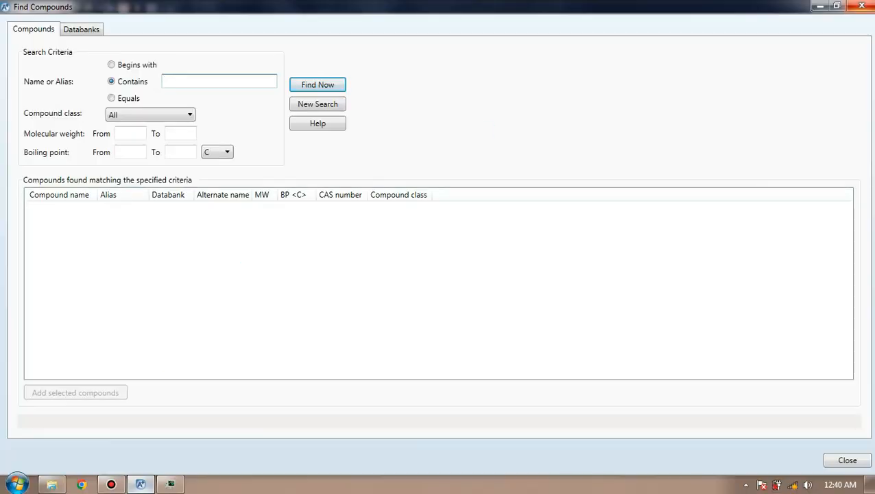
click(861, 7)
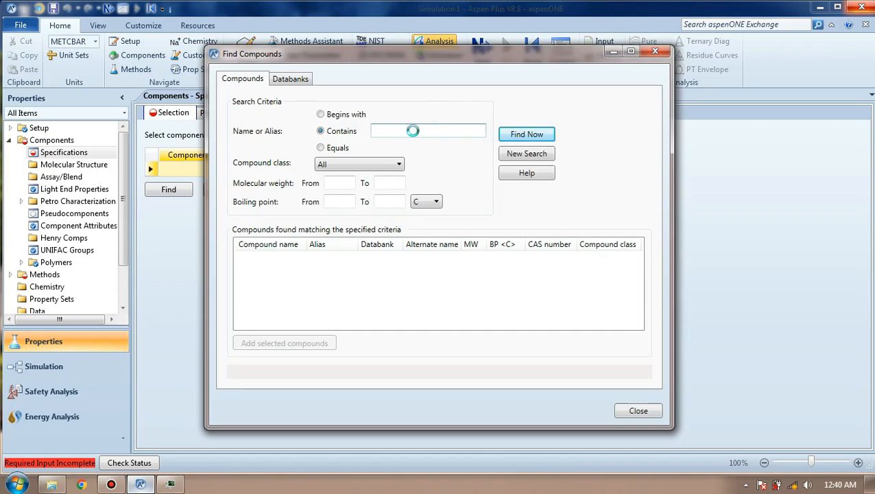
Step: Search for compounds containing "benzene" and add BENZENE and TOLUENE to the component list
text(v)
key(BackSpace)
text(benzene)
key(Return)
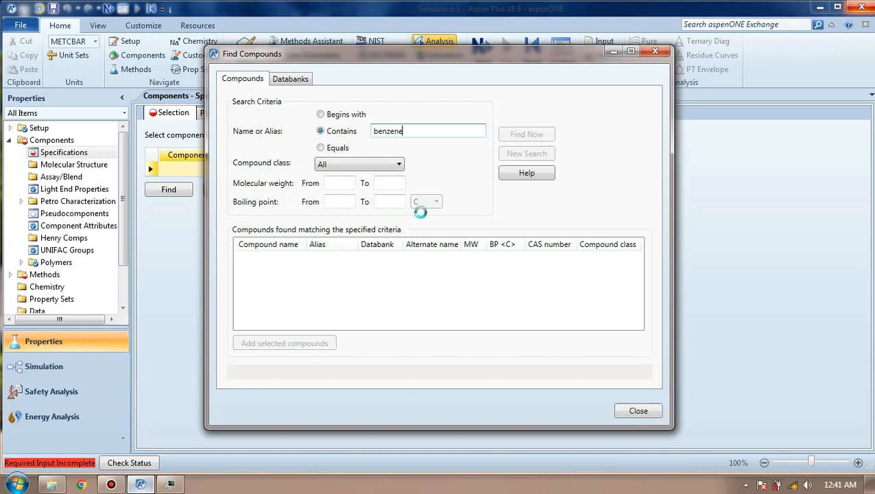
click(304, 285)
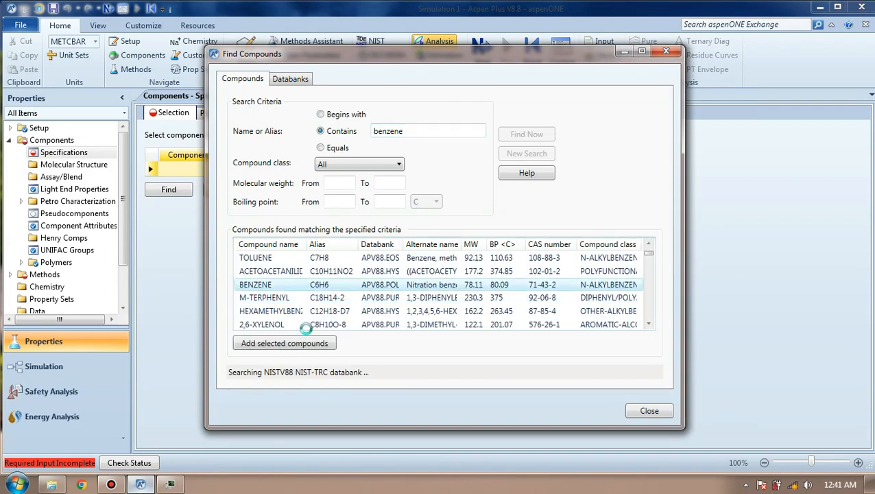
click(305, 346)
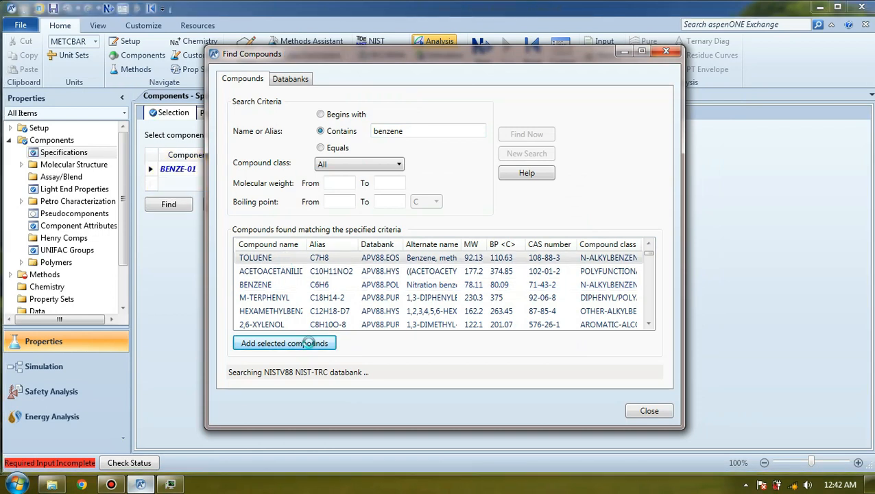
click(309, 343)
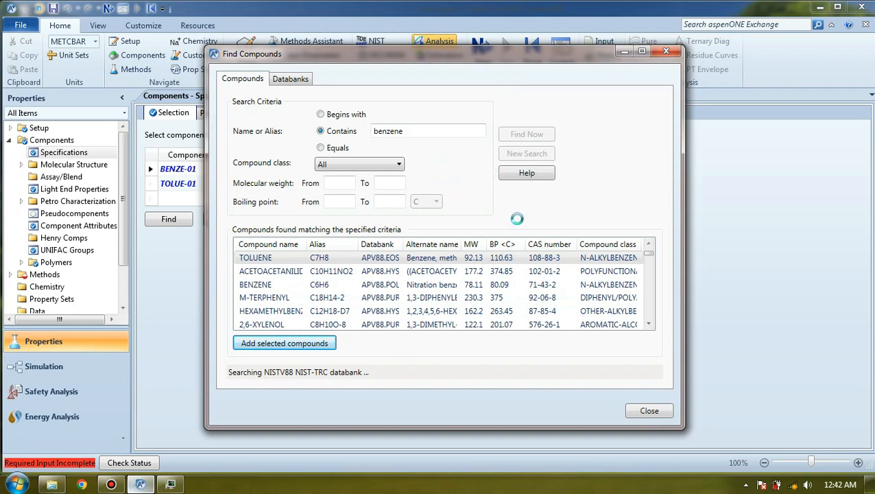
click(664, 53)
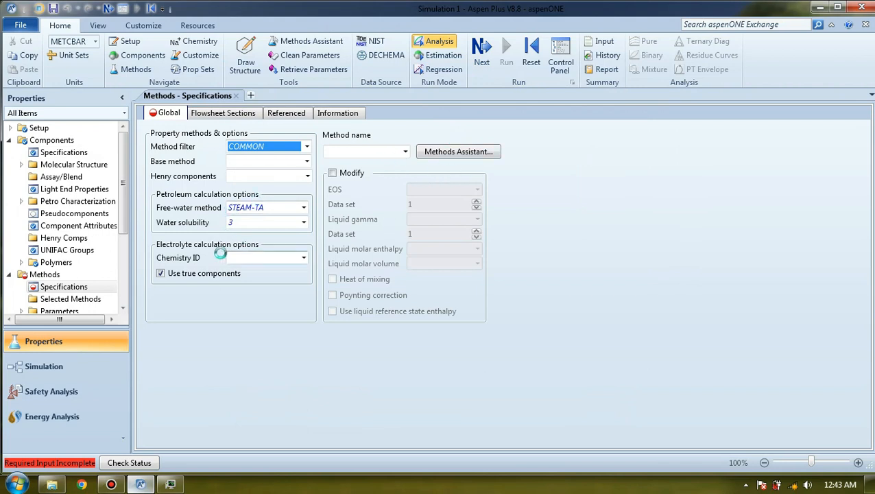
Step: Set the base property method to IDEAL and run the property analysis setup
click(307, 160)
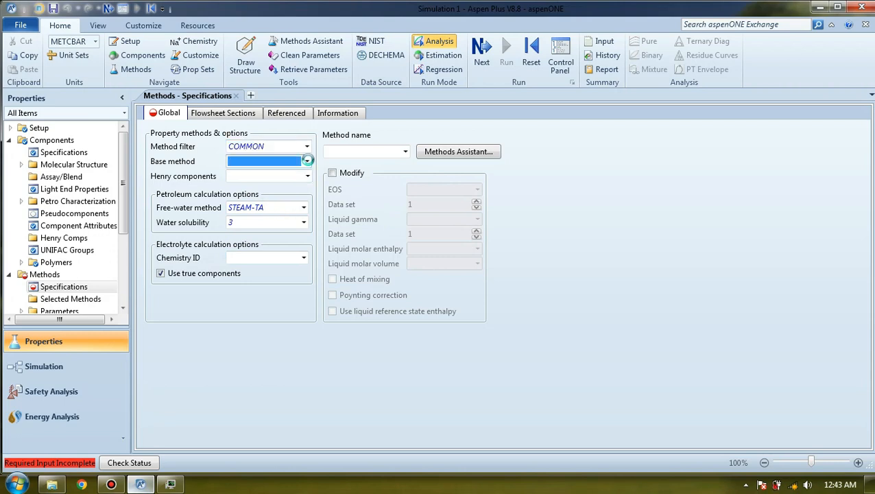
click(308, 161)
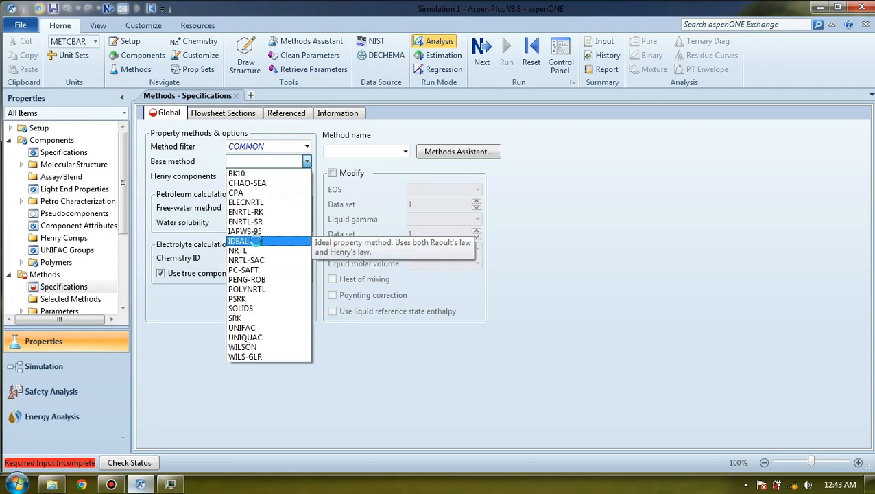
click(257, 241)
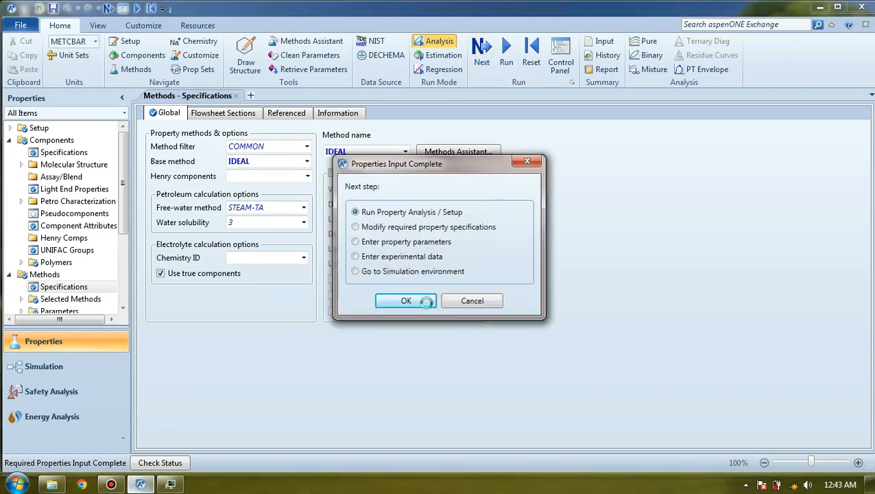
click(422, 301)
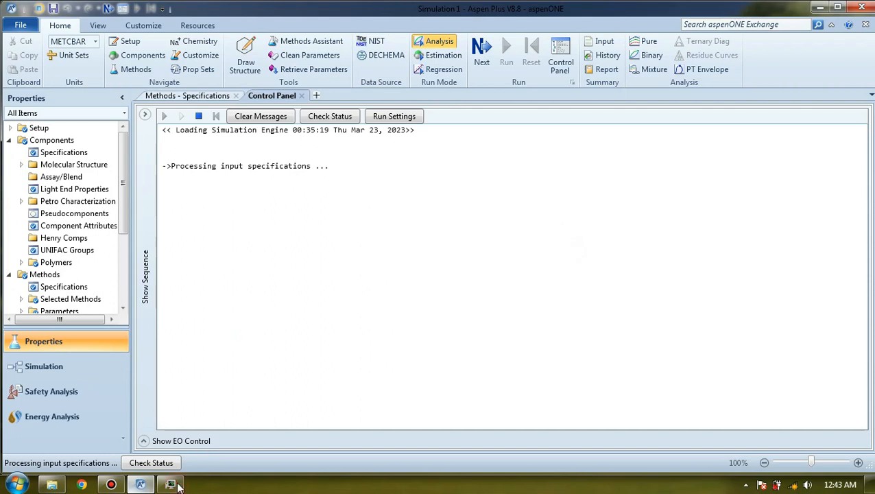
Step: Review the run messages of the property setup in the Control Panel
click(79, 287)
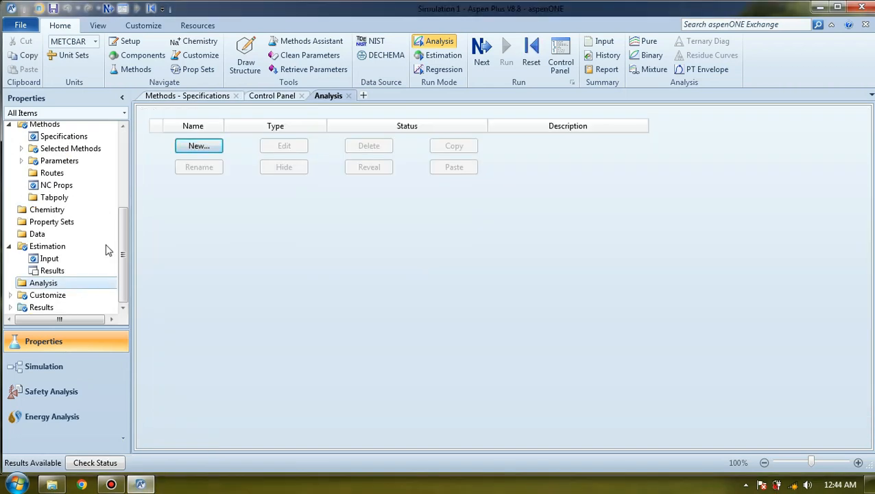
drag(123, 232, 137, 138)
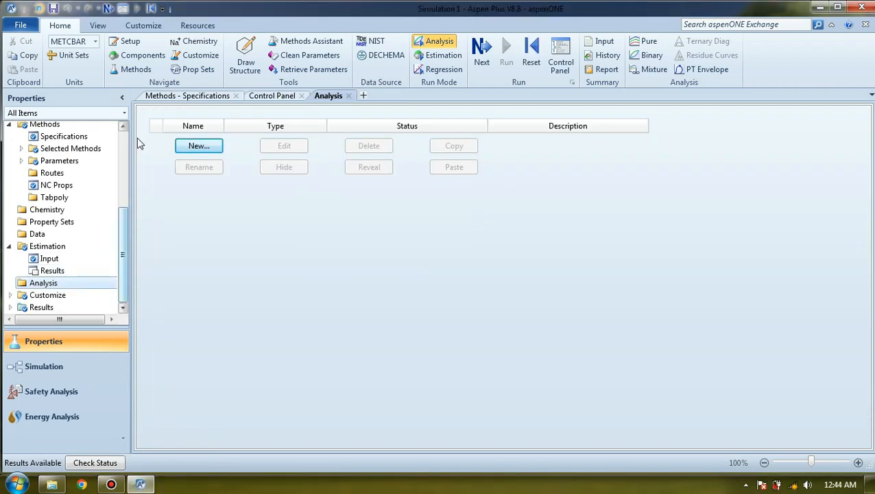
click(272, 97)
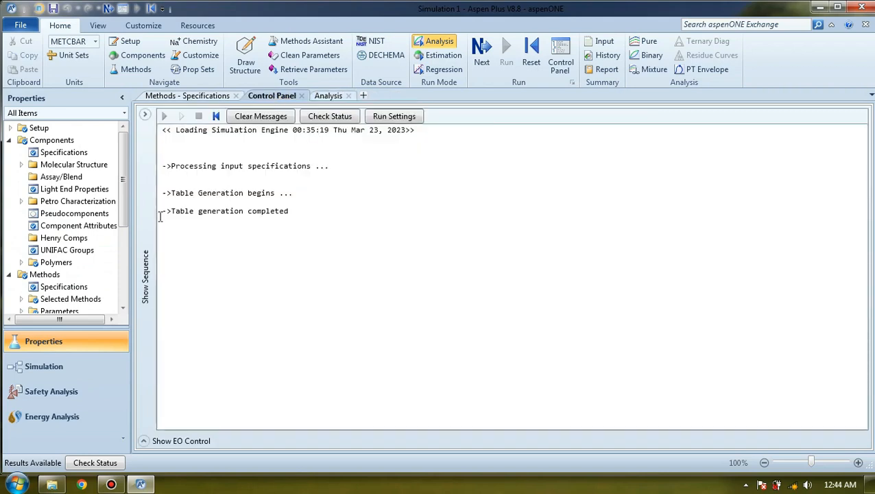
click(336, 97)
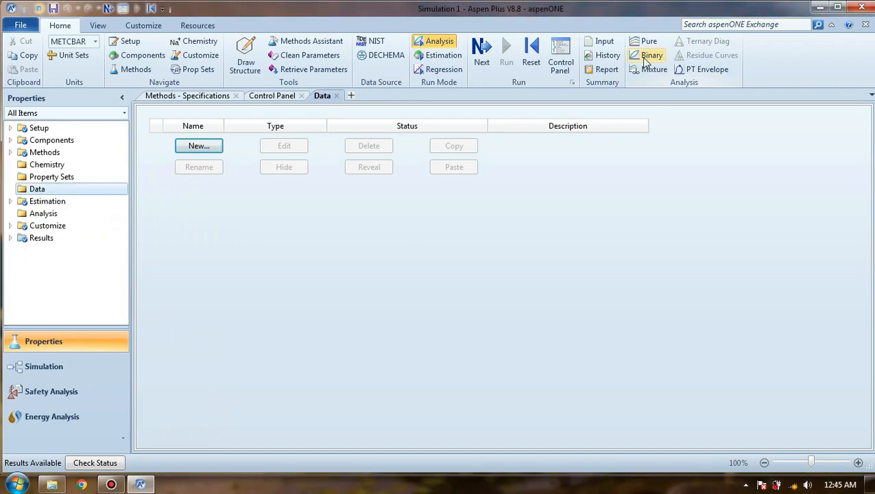
click(279, 100)
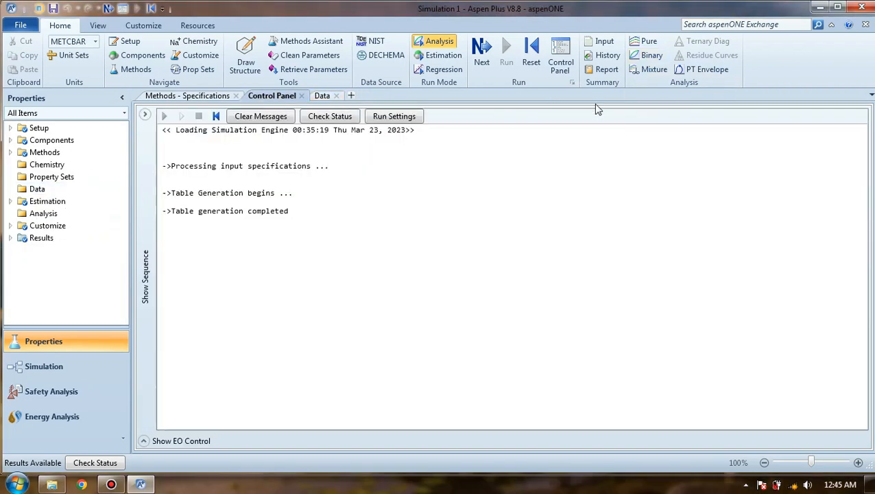
click(322, 96)
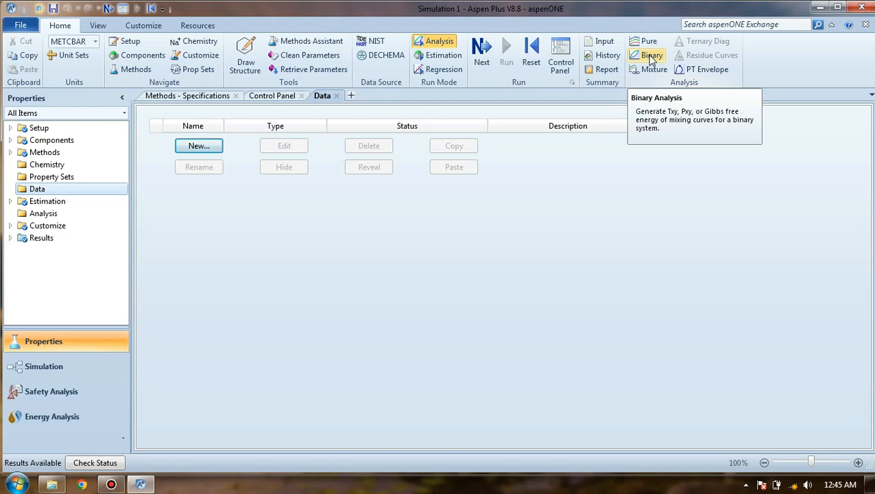
Step: Create and run a Txy binary analysis for BENZE-01 and TOLUE-01 at 1.01325 bar
click(651, 58)
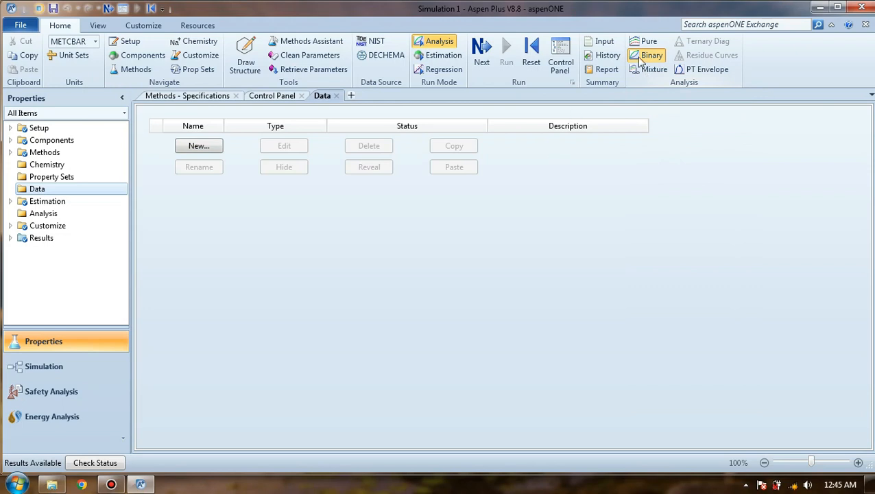
click(639, 58)
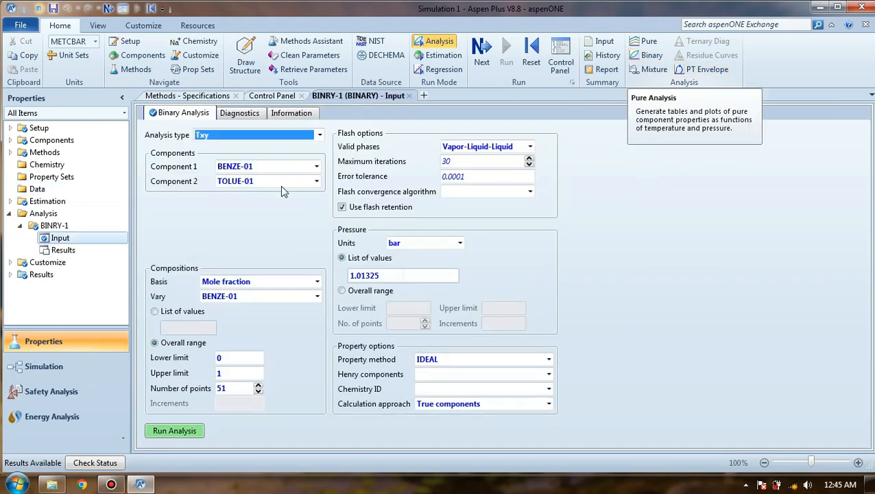
click(321, 136)
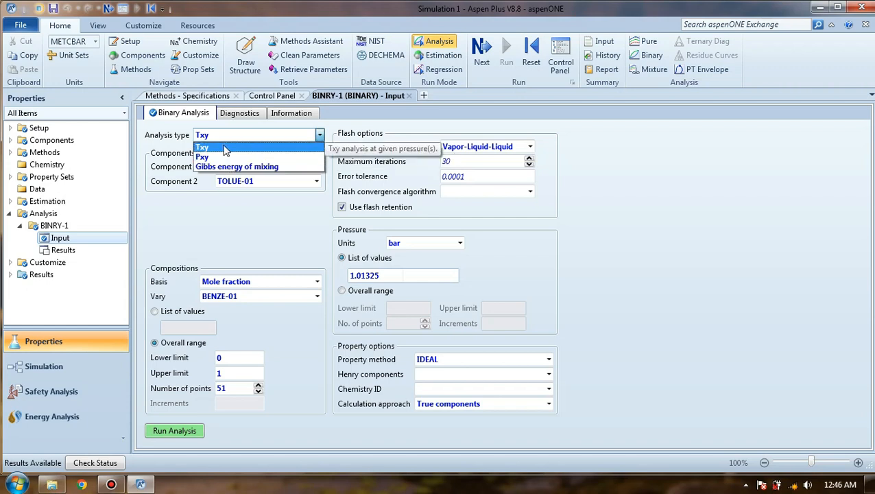
click(625, 277)
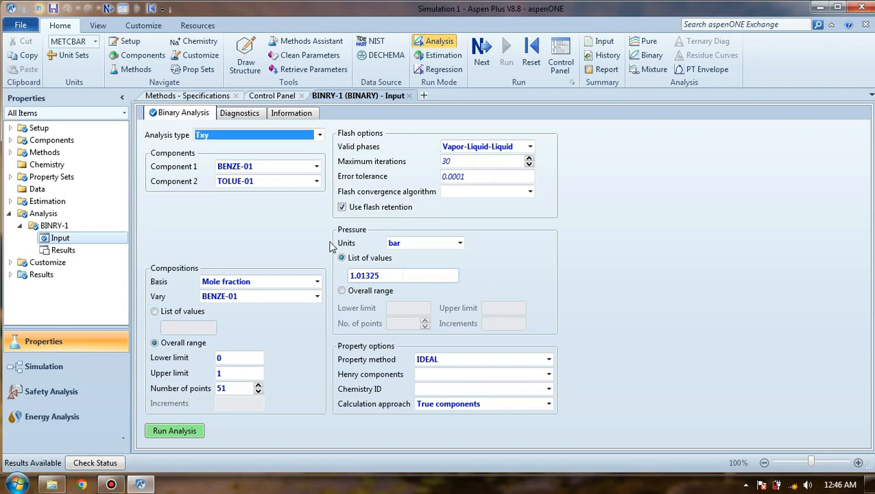
click(188, 431)
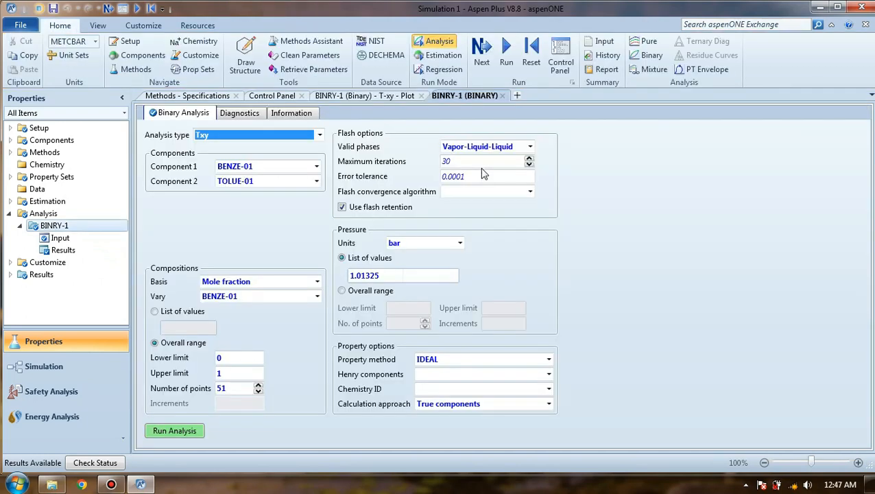
Step: Set the binary analysis pressure to 0.5 bar and rerun the property analysis
click(378, 280)
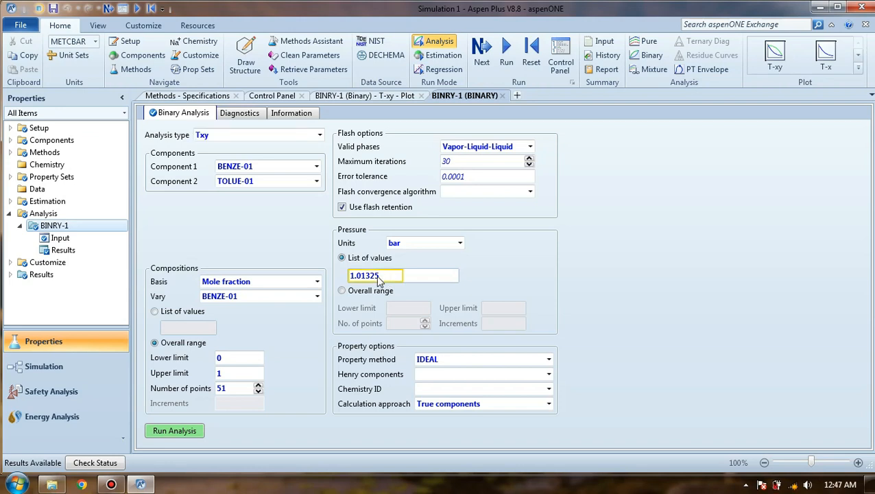
text(0.4)
key(BackSpace)
text(5)
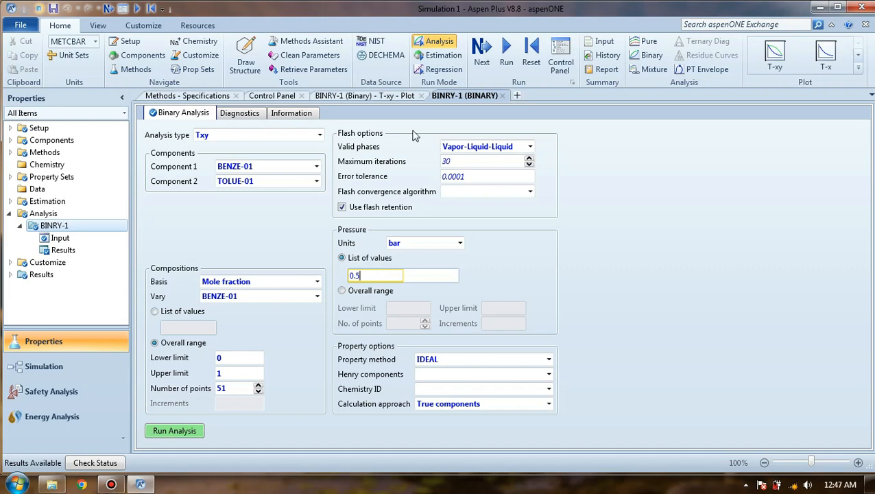
click(483, 62)
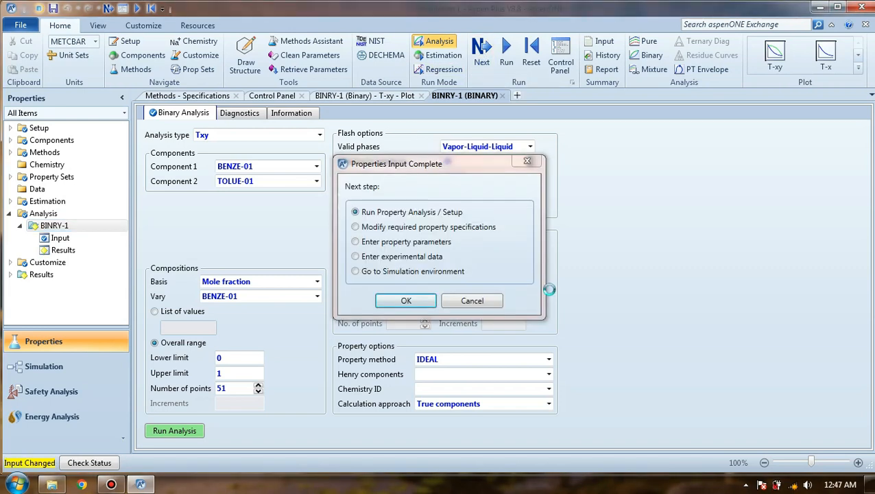
key(Return)
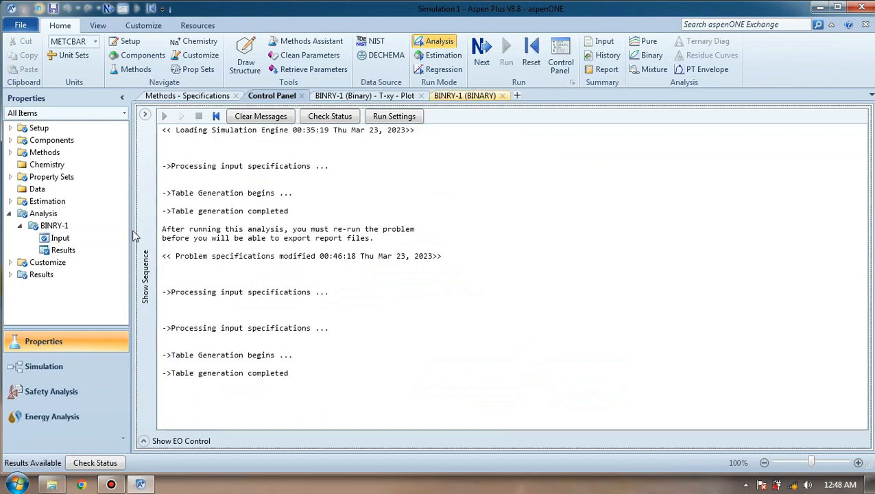
Step: Open the BINRY-1 results table and generate a T-xy plot from it
click(74, 251)
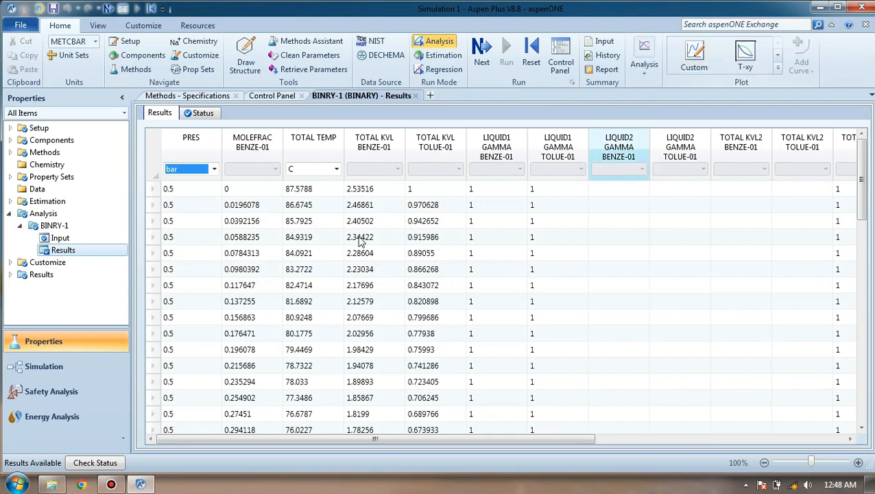
click(777, 69)
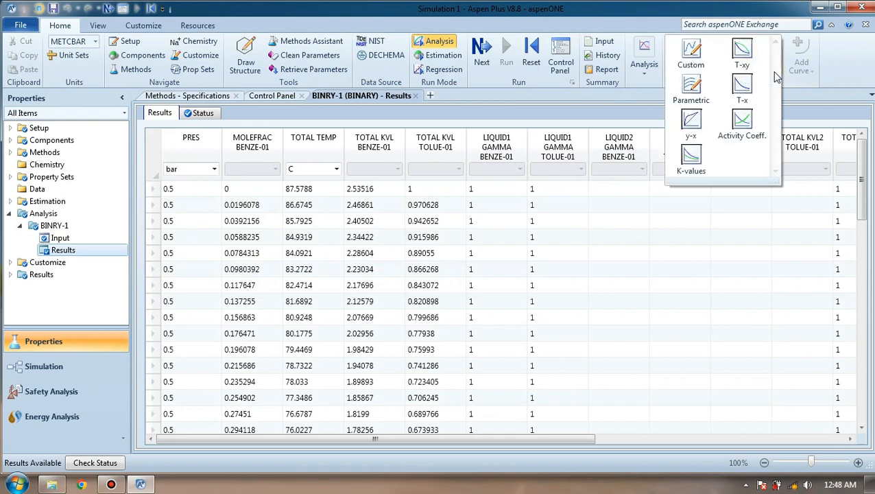
click(744, 53)
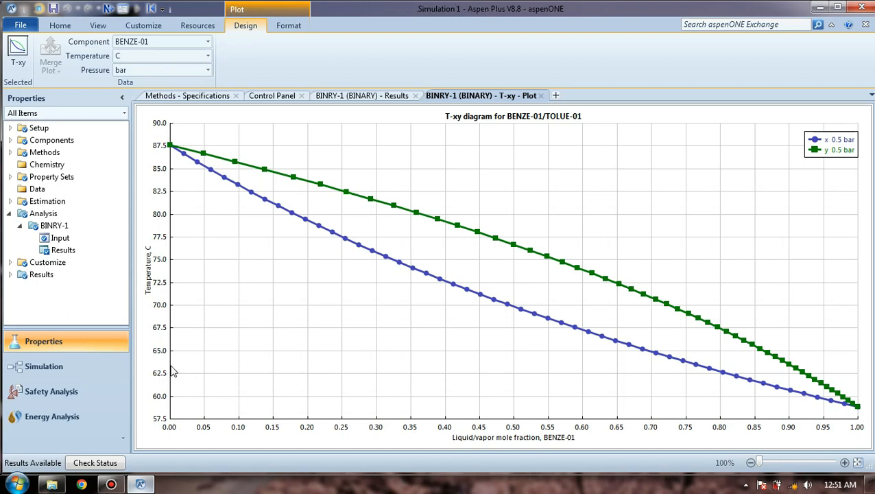
right_click(421, 339)
click(344, 328)
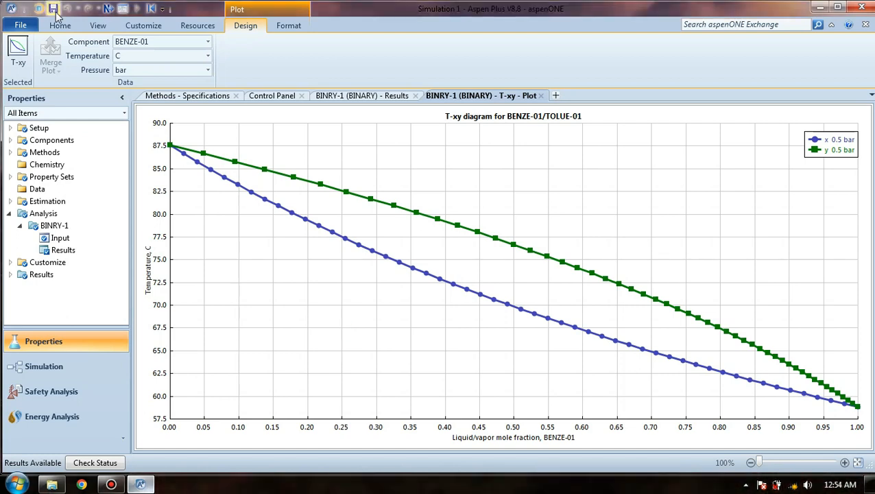
Step: Save the simulation as an Aspen Plus document named Simulation 1 in the Project Aspen > flash separator folder on Local Disk (F:)
key(ctrl+s)
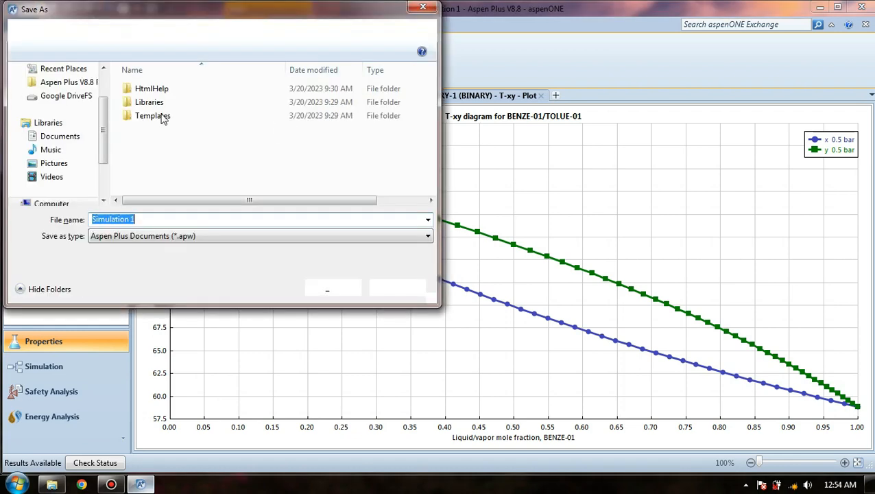
scroll(104, 151, down, 2)
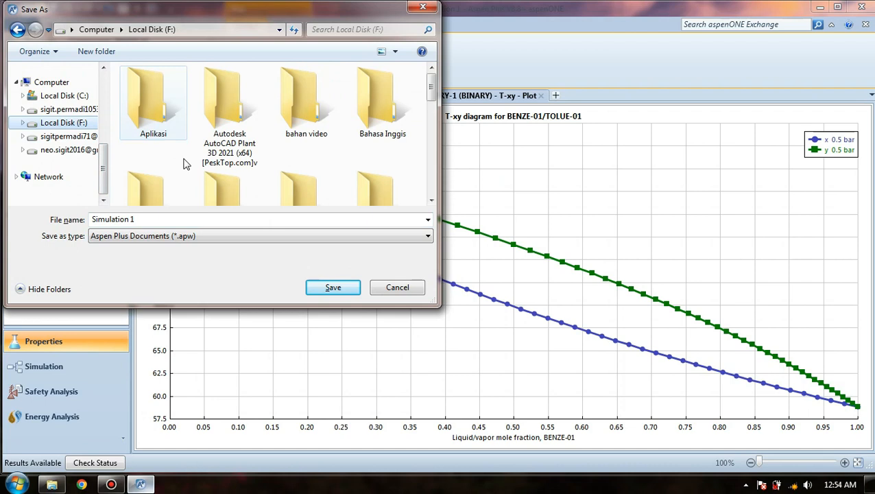
click(242, 164)
scroll(165, 153, down, 2)
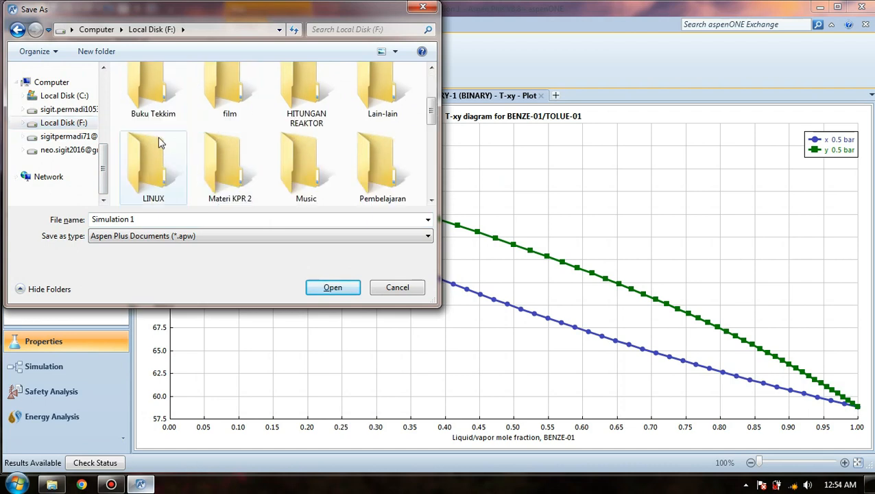
scroll(159, 148, down, 2)
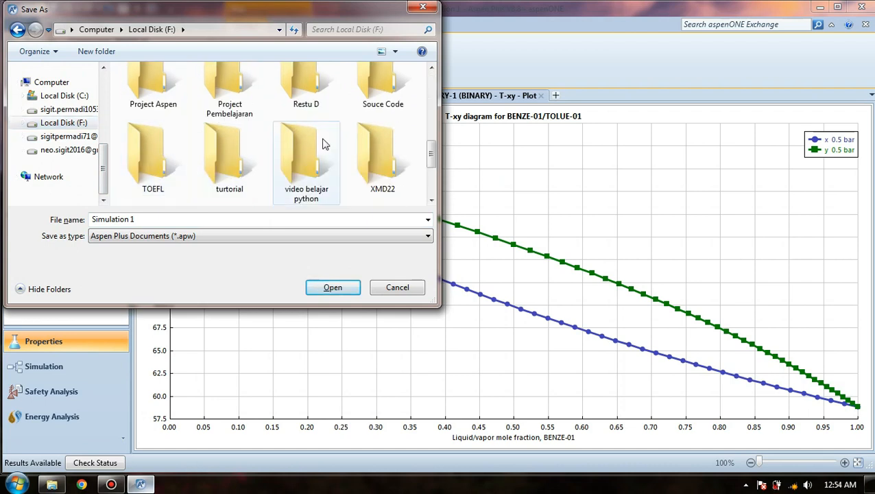
scroll(280, 123, up, 1)
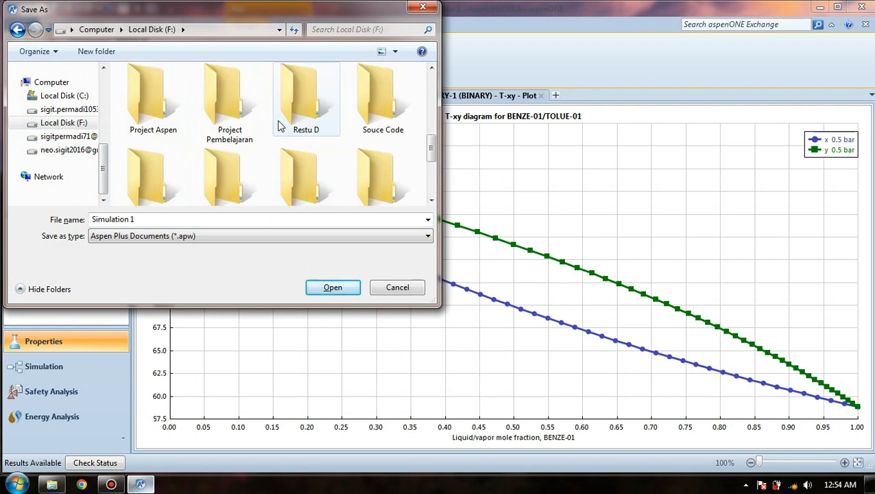
double_click(168, 120)
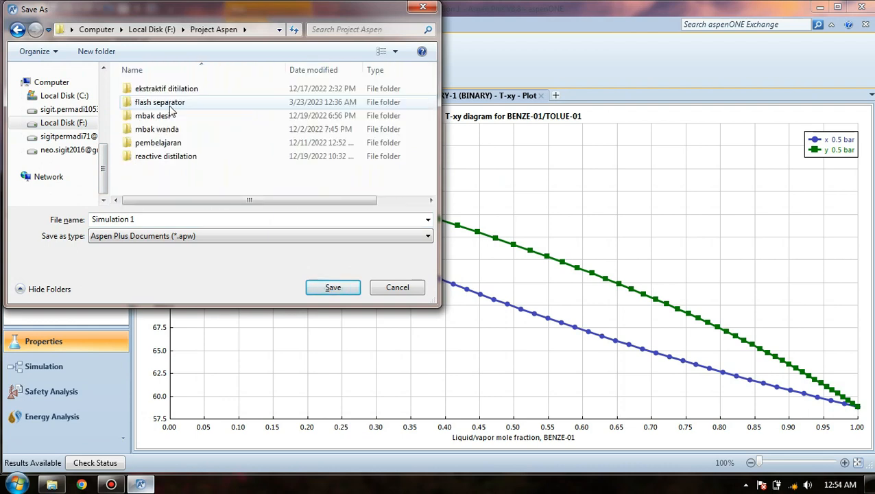
double_click(170, 103)
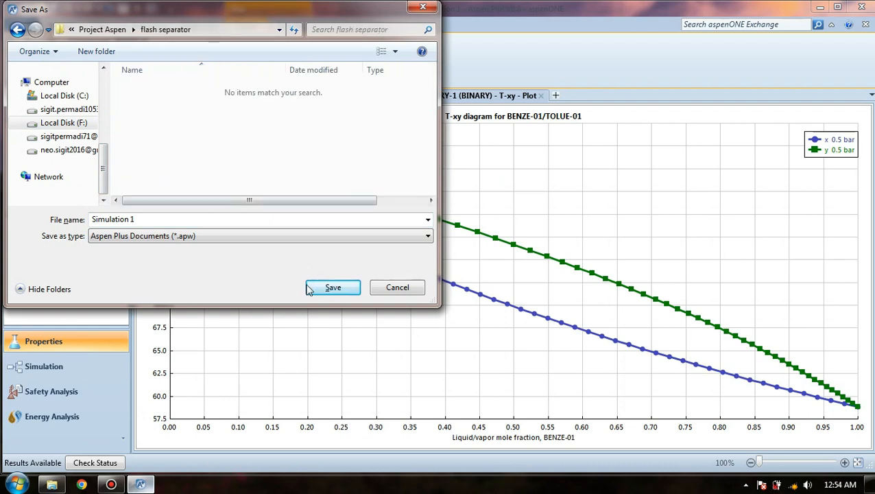
click(332, 287)
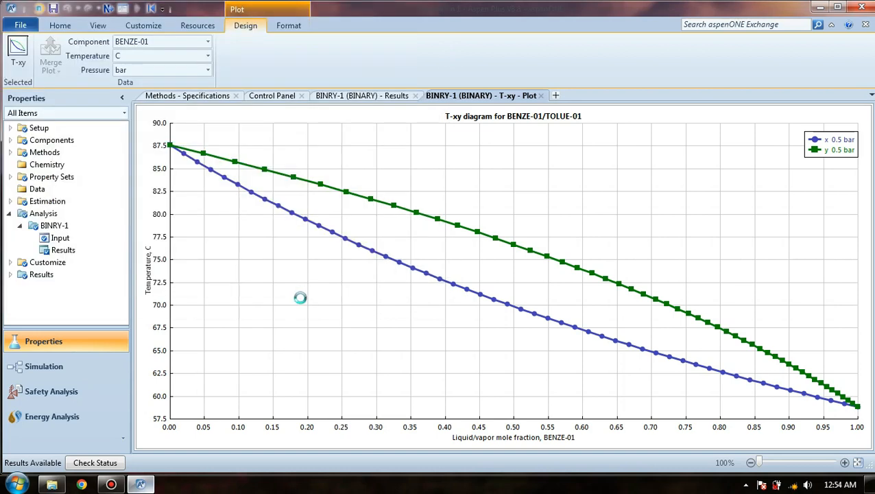